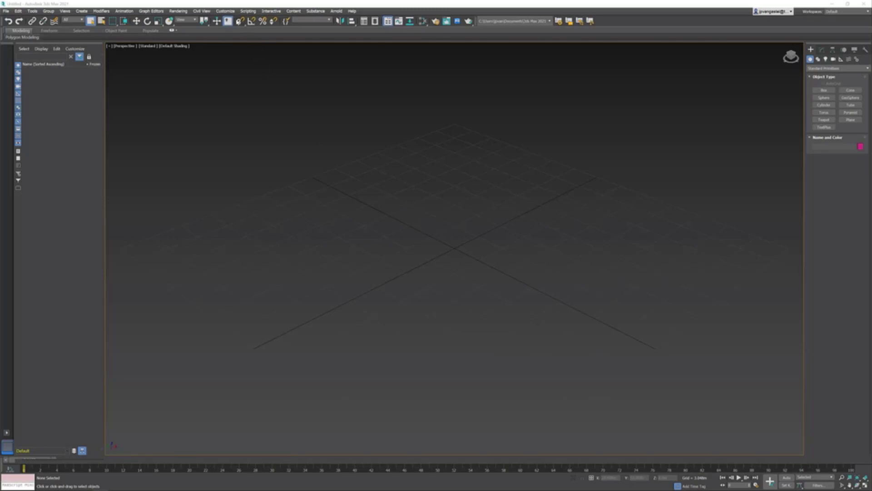
# Step: Open the Customize menu from the menu bar
pyautogui.click(227, 12)
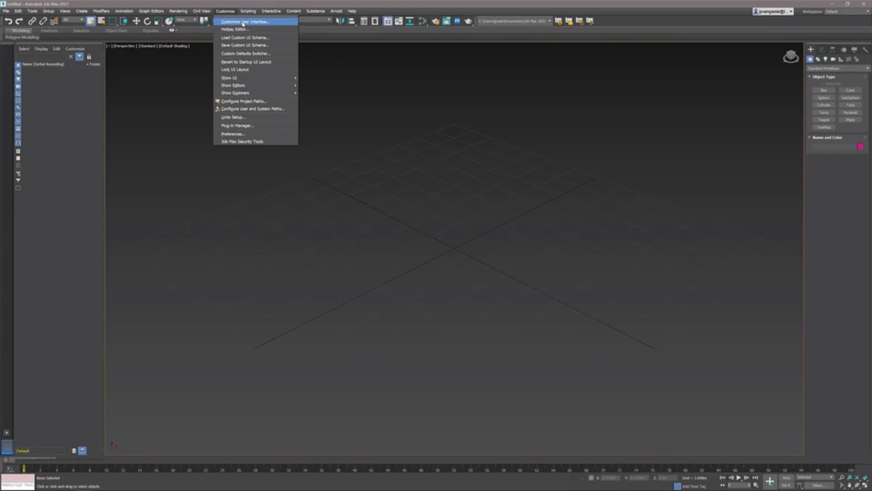
# Step: Open Customize User Interface and view the Keyboard tab's 'Hotkeys have changed!' notice
pyautogui.click(241, 23)
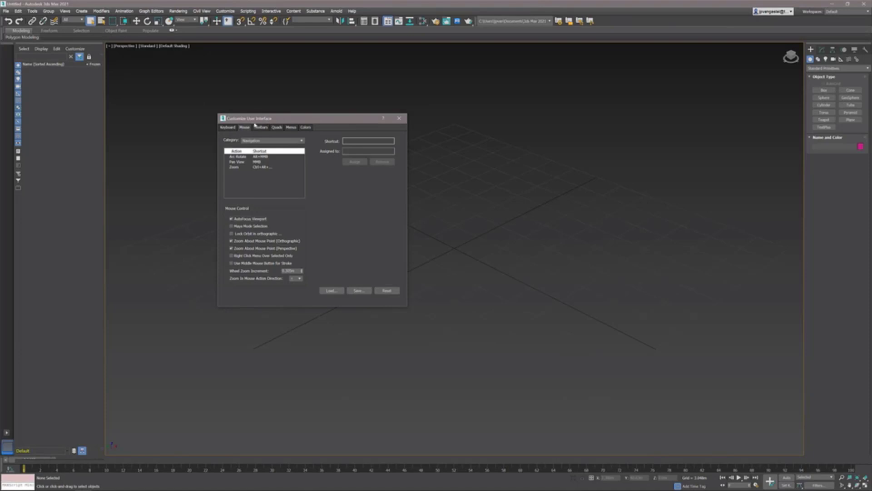
pyautogui.click(229, 127)
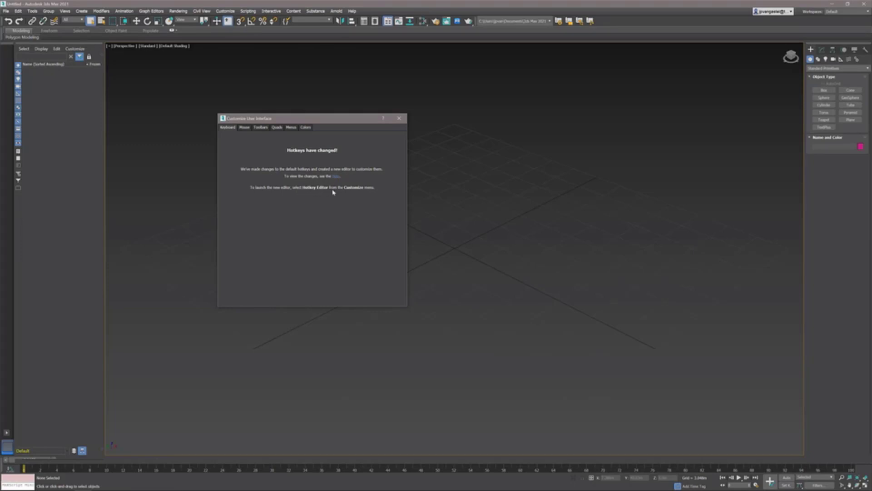
# Step: Close Customize User Interface, launch the Hotkey Editor, widen it, and focus the action search
pyautogui.click(399, 119)
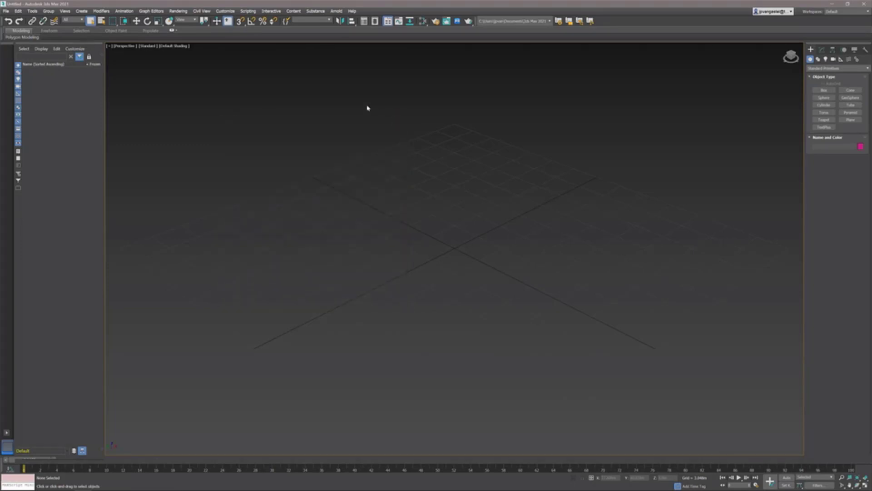
pyautogui.click(226, 10)
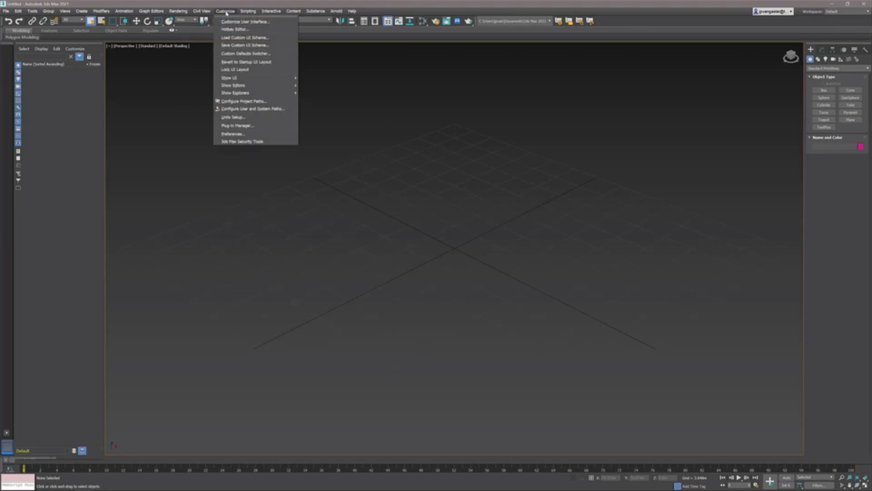
pyautogui.click(242, 30)
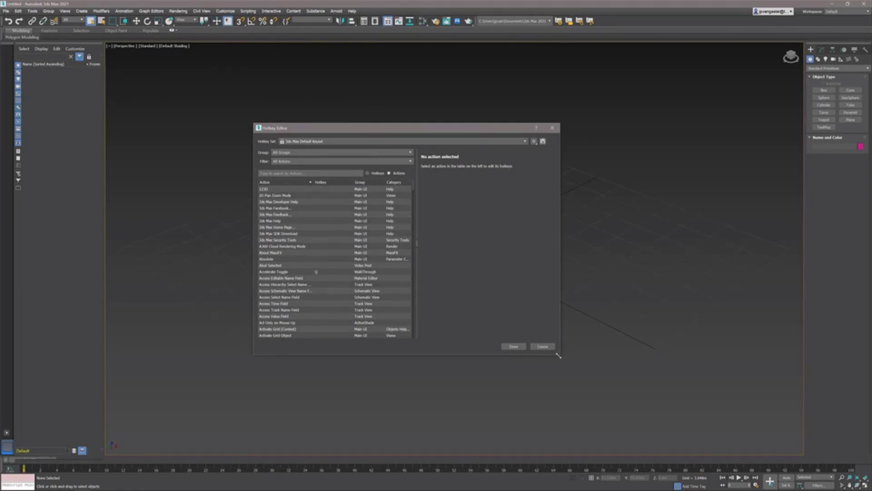
pyautogui.moveTo(560, 355)
pyautogui.mouseDown()
pyautogui.moveTo(585, 357)
pyautogui.moveTo(541, 352)
pyautogui.moveTo(568, 356)
pyautogui.mouseUp()
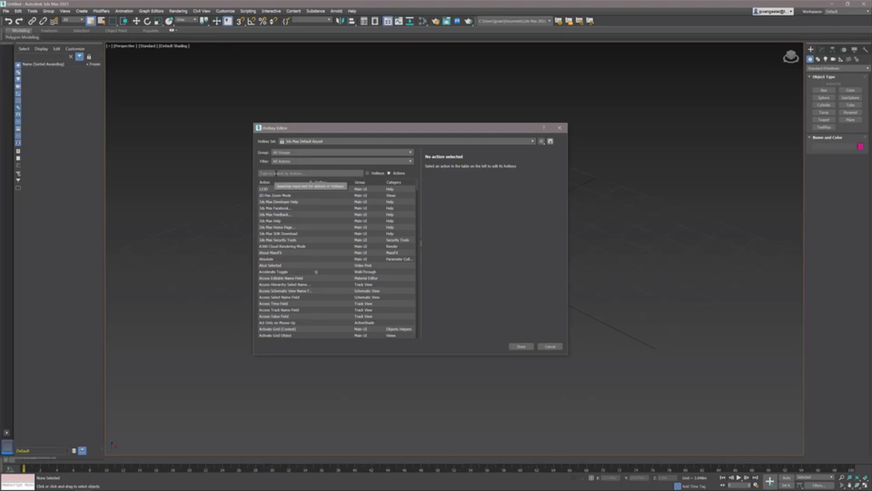
pyautogui.click(274, 173)
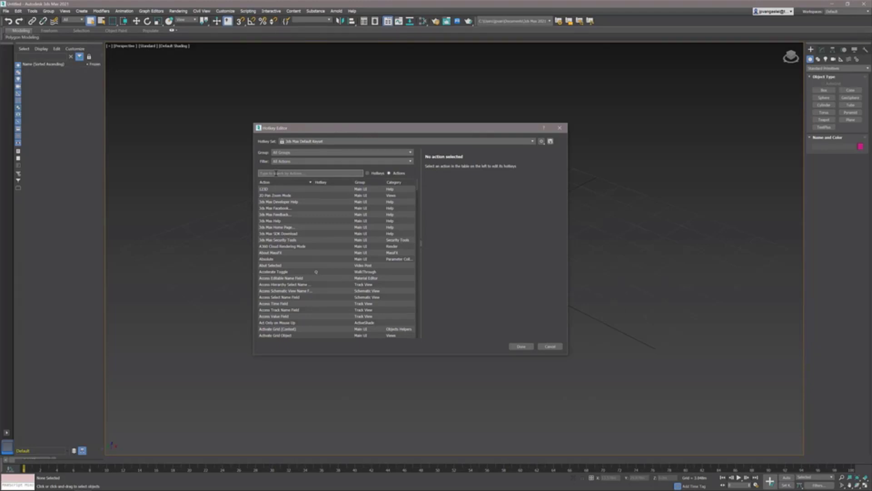
# Step: Search actions for 'lin', select Line Shape, and ready its Press keys field
pyautogui.write('l')
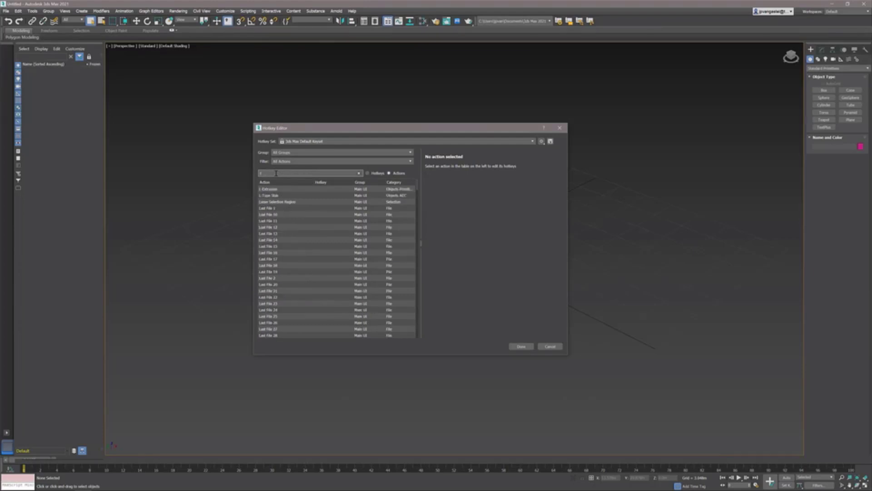
pyautogui.write('i')
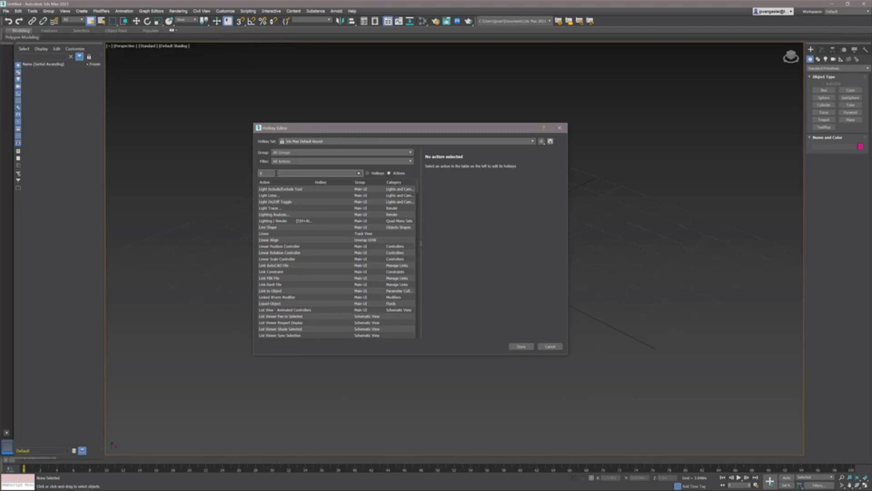
pyautogui.write('n')
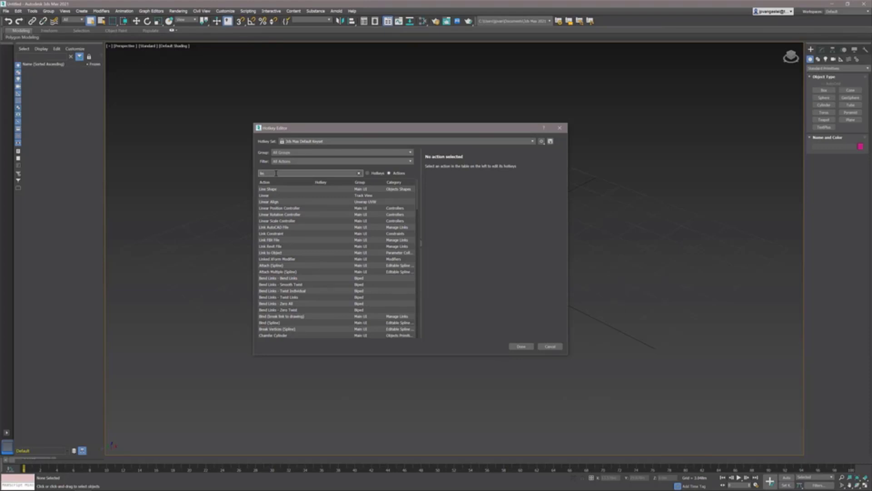
pyautogui.click(270, 190)
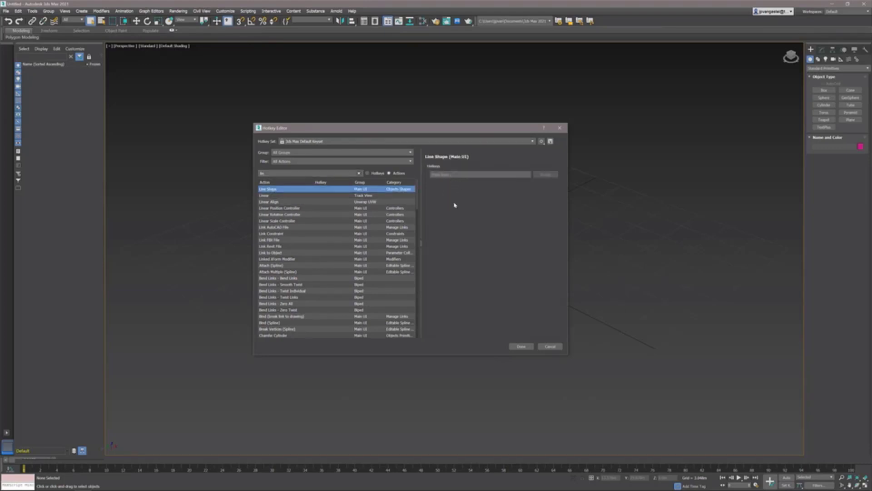
pyautogui.click(449, 174)
# Step: Record L for Line Shape, remove the conflicting Left View binding, and assign it
pyautogui.press('l')
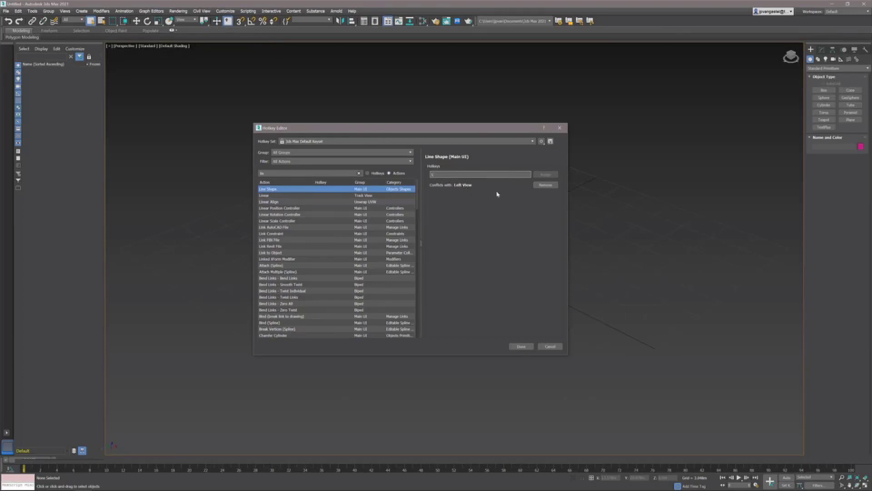
pyautogui.click(544, 186)
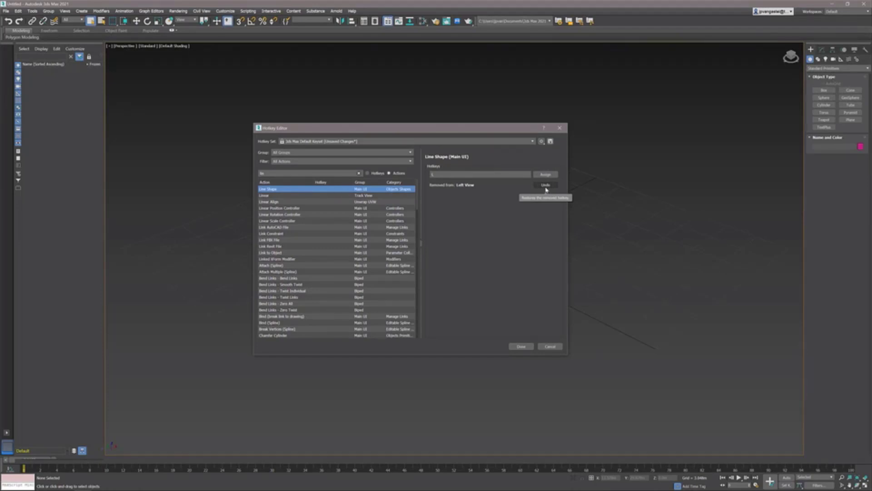
pyautogui.click(545, 176)
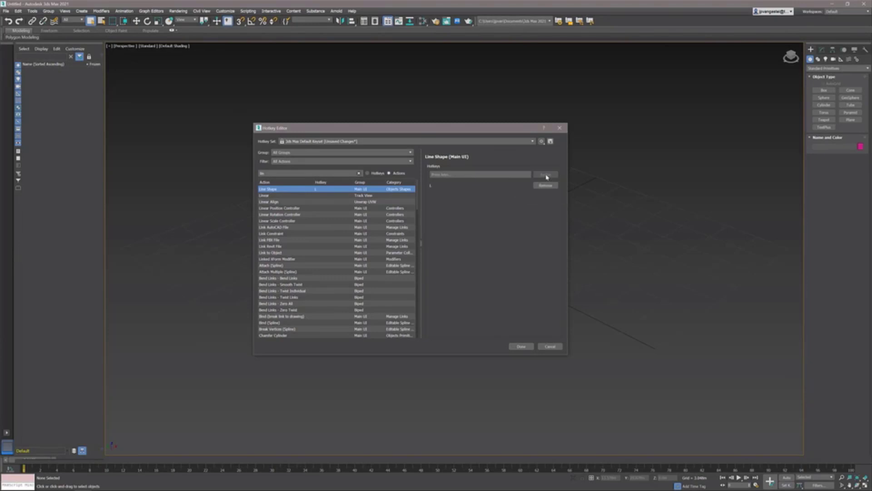
pyautogui.click(542, 142)
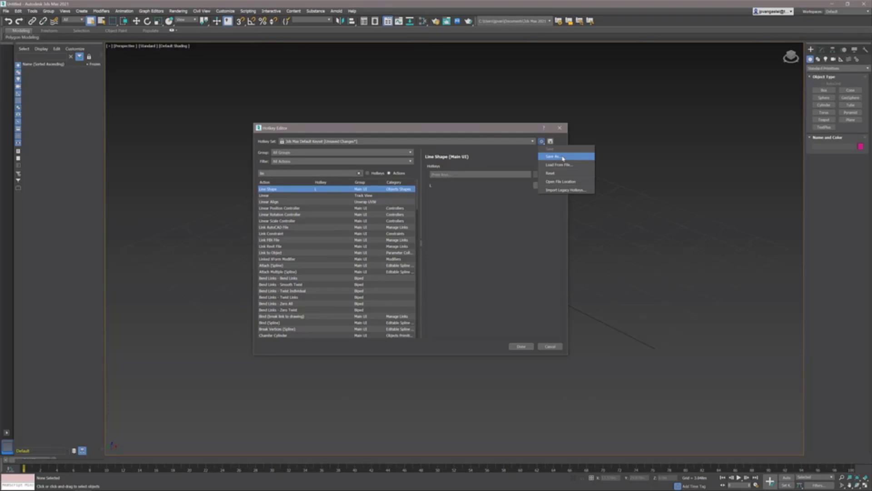
pyautogui.click(553, 156)
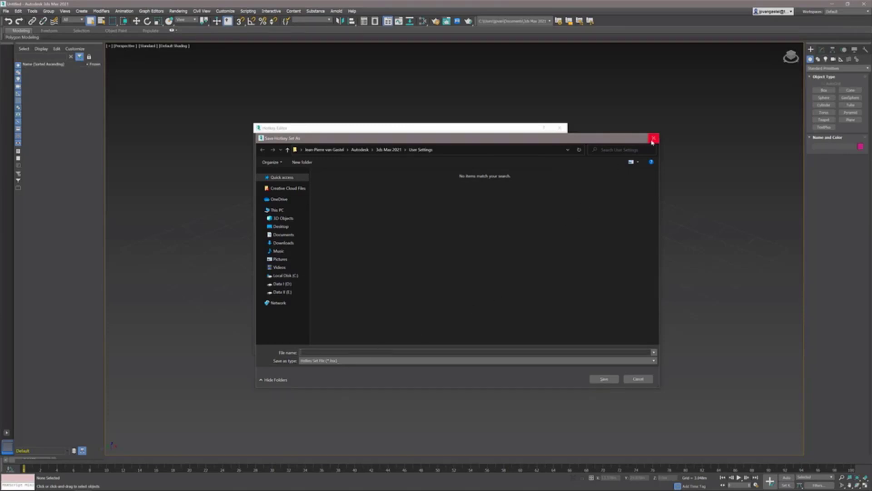
pyautogui.click(652, 138)
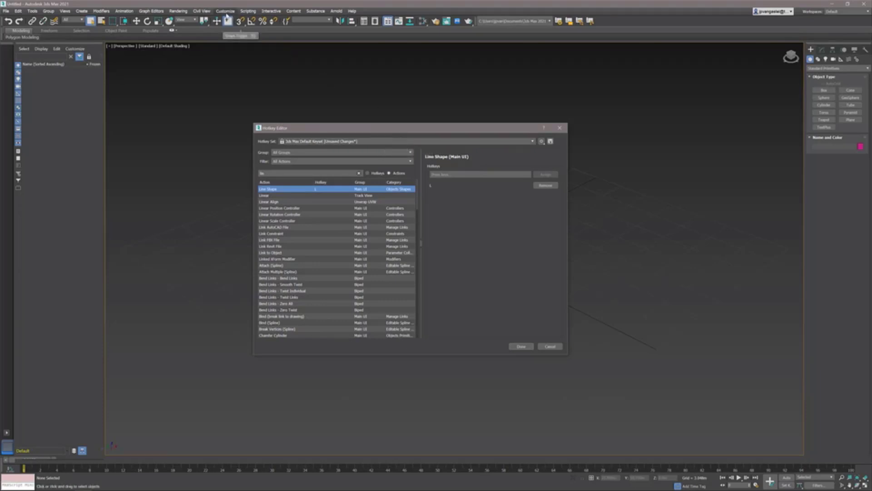
pyautogui.click(225, 11)
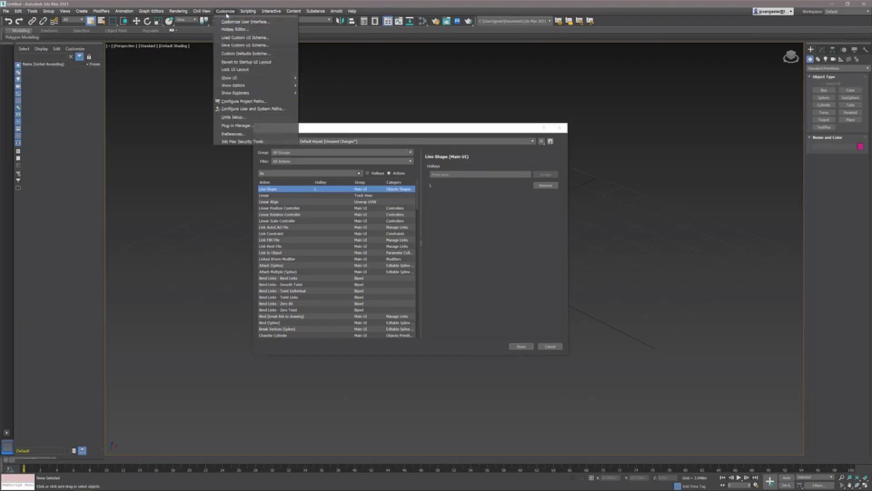
pyautogui.click(250, 110)
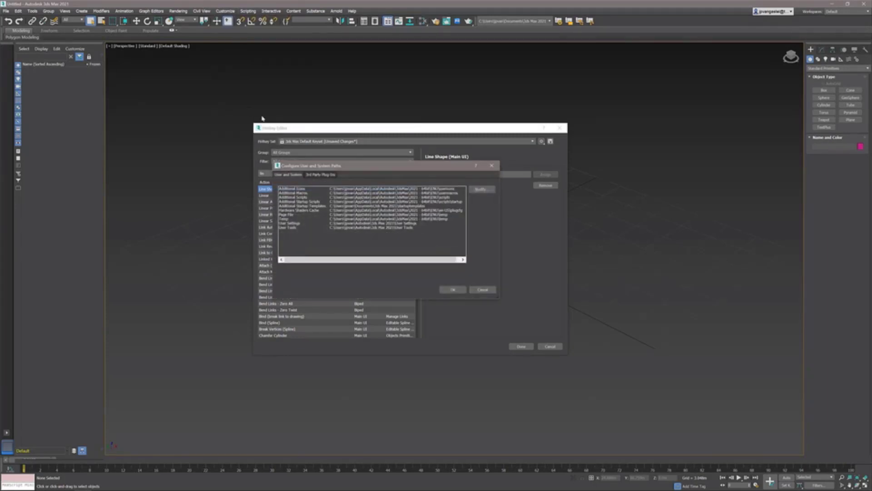
pyautogui.click(321, 223)
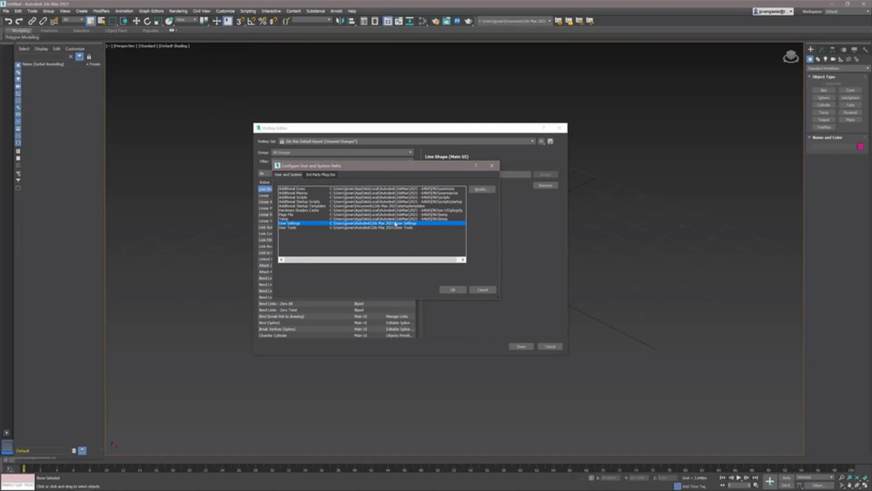
pyautogui.click(481, 290)
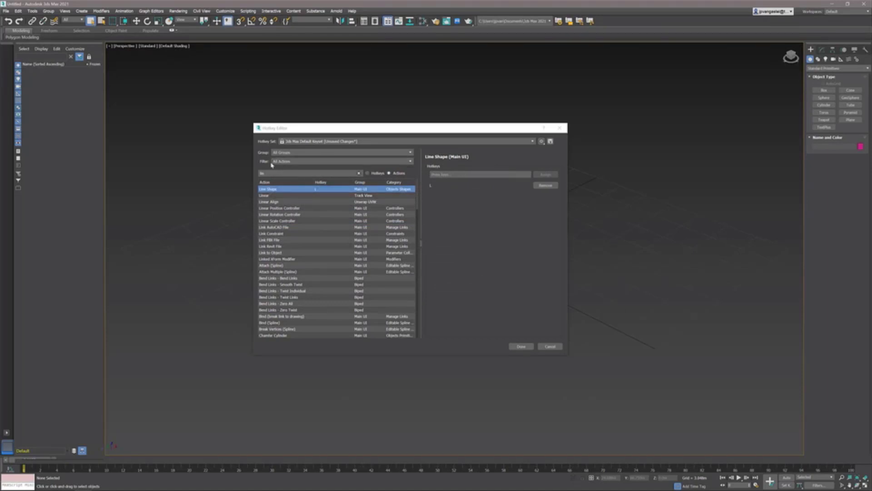
# Step: Filter the list to Assigned Hotkeys Only and switch the search to Hotkeys
pyautogui.click(300, 161)
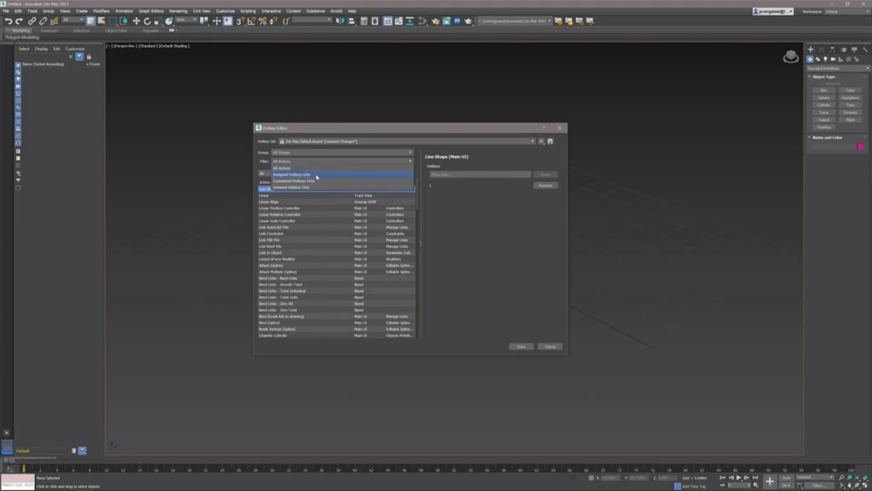
pyautogui.click(317, 175)
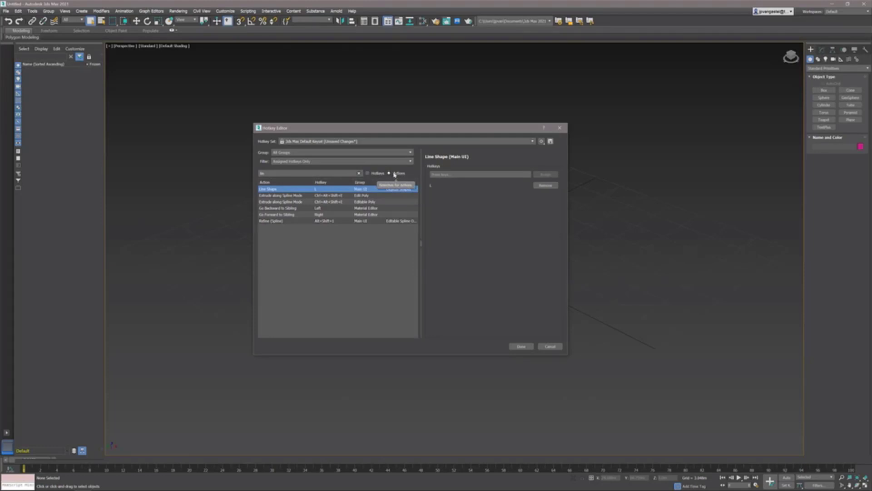
pyautogui.click(371, 174)
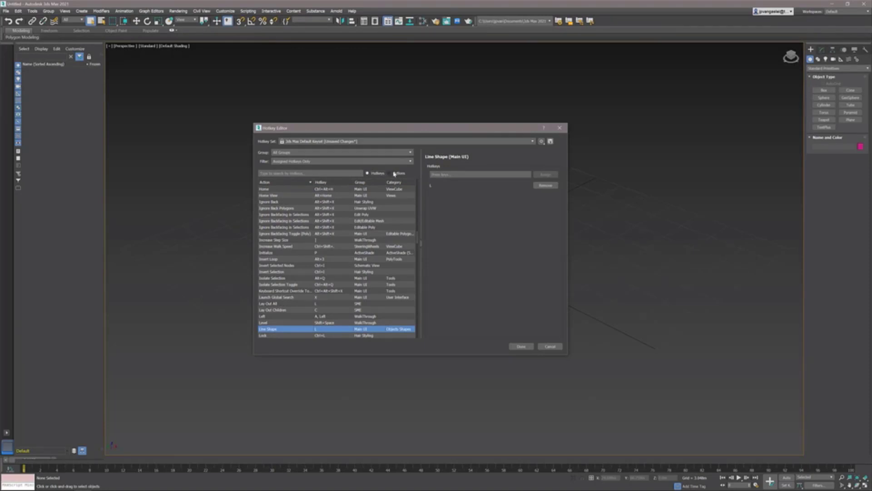
# Step: Filter to Customized Hotkeys Only to see Left View and Line Shape, then restore All Actions
pyautogui.click(311, 161)
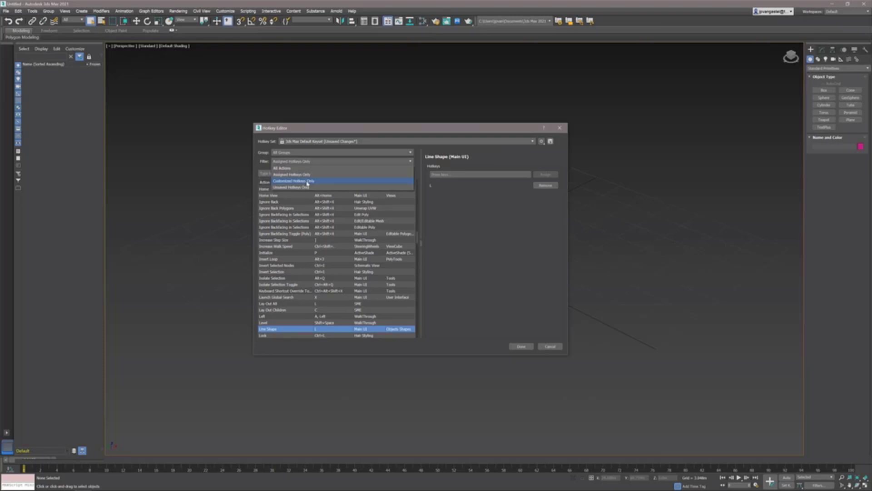
pyautogui.click(308, 181)
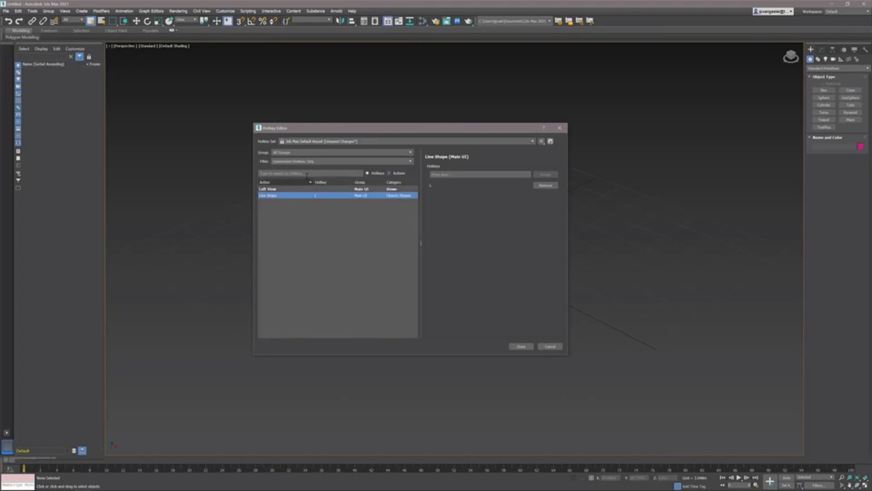
pyautogui.click(305, 161)
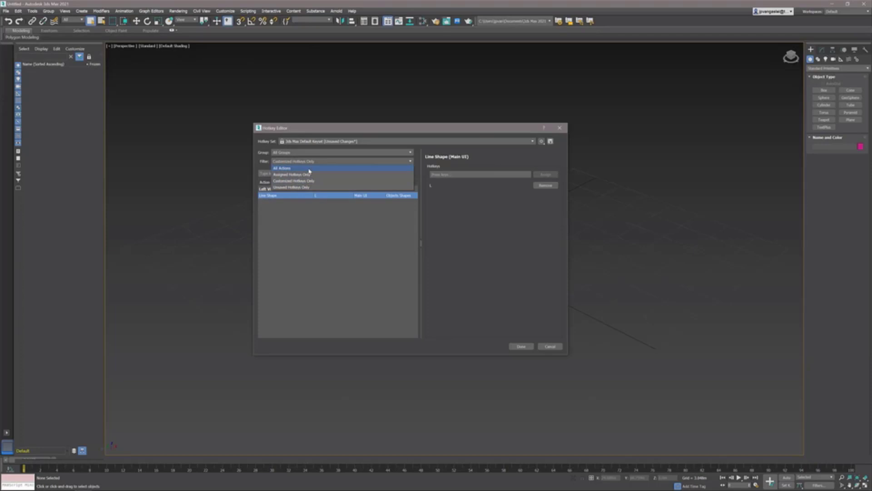
pyautogui.click(309, 168)
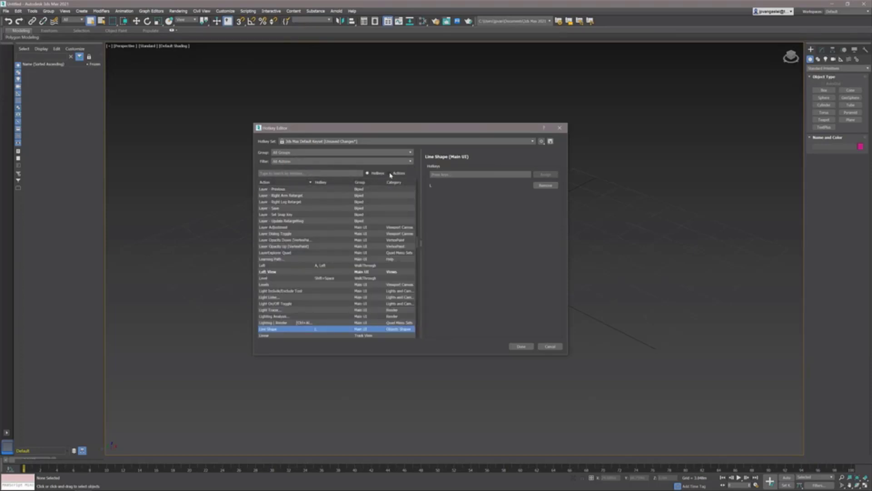